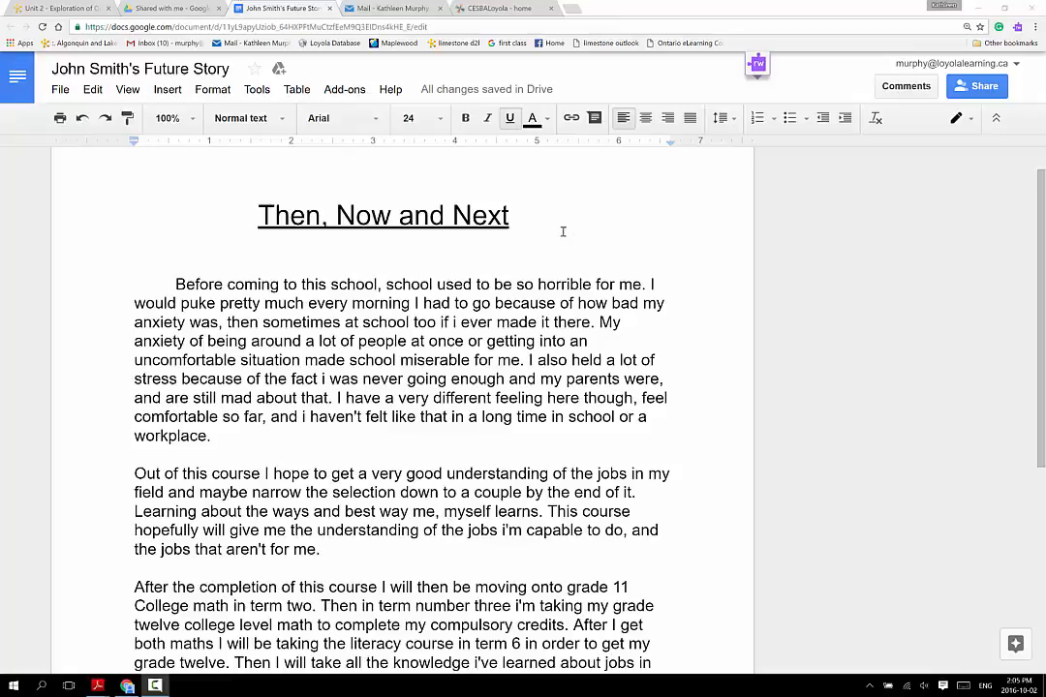
Examine the document's revision history, viewing each version from September 9, 9:18 AM through September 12, 12:01 PM.
{"action": "left_click", "coordinate": [542, 220]}
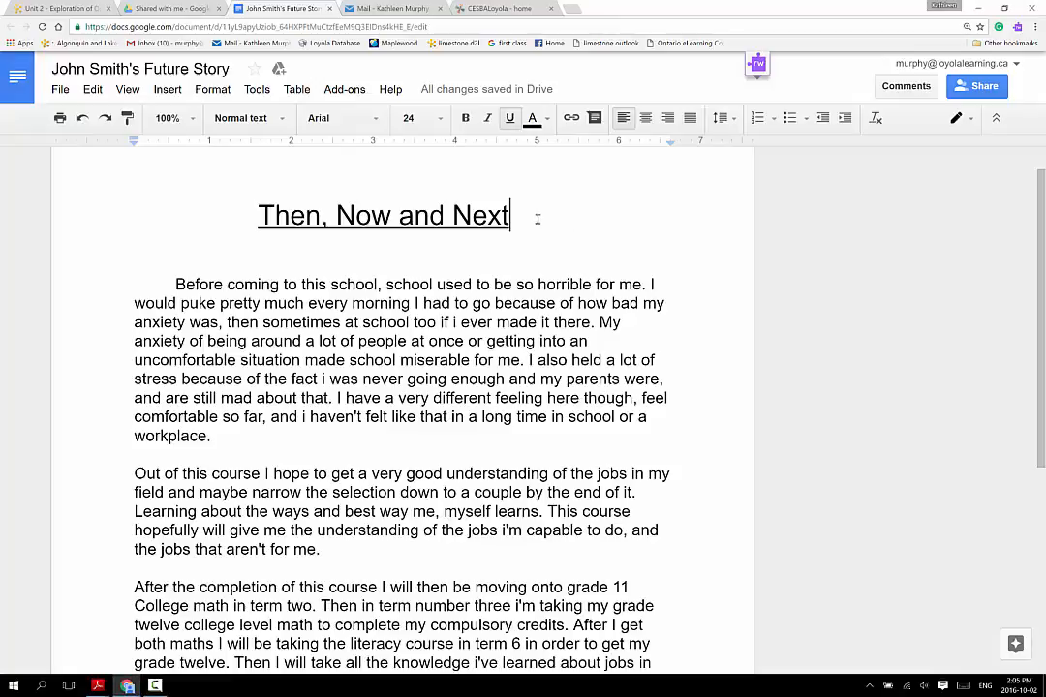
{"action": "left_click", "coordinate": [245, 217]}
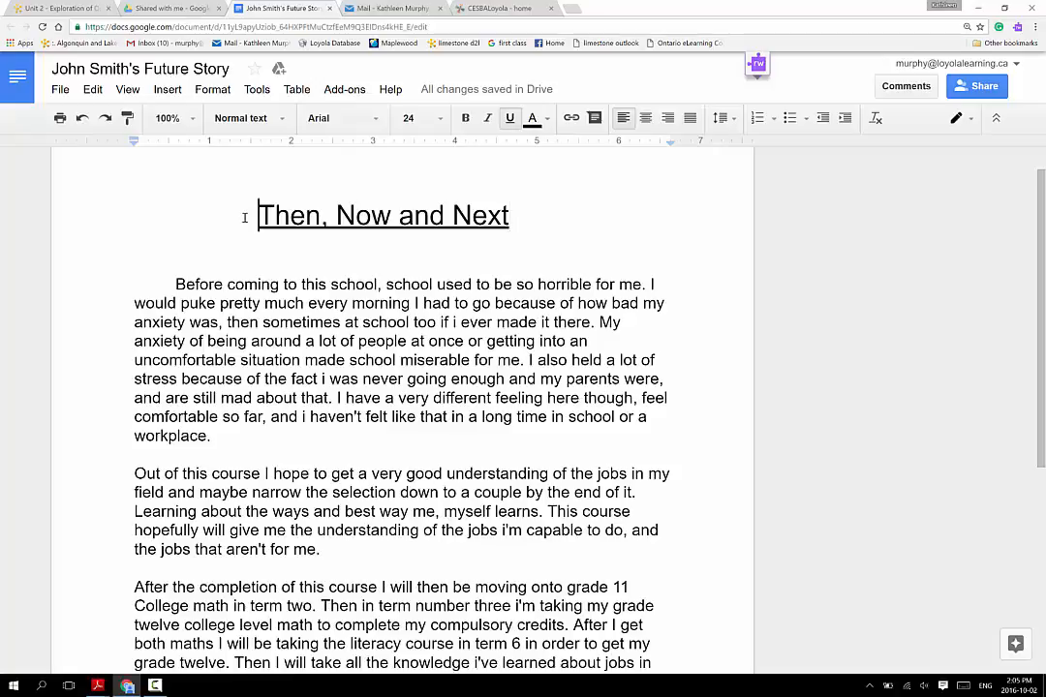
{"action": "left_click", "coordinate": [60, 90]}
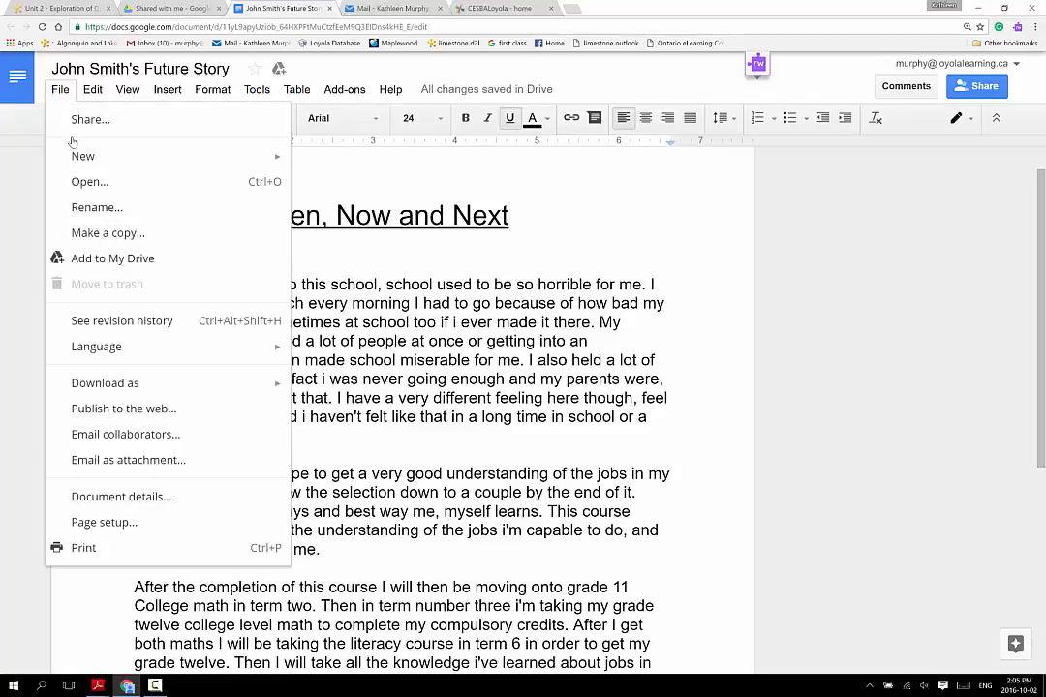
{"action": "left_click", "coordinate": [175, 330]}
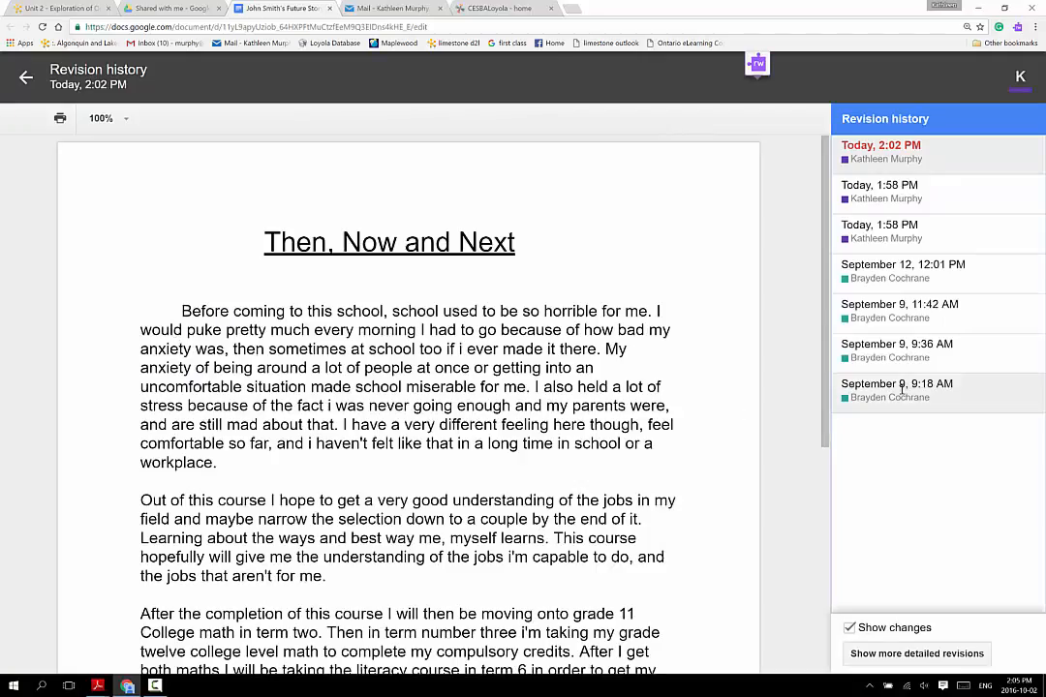
{"action": "left_click", "coordinate": [937, 396]}
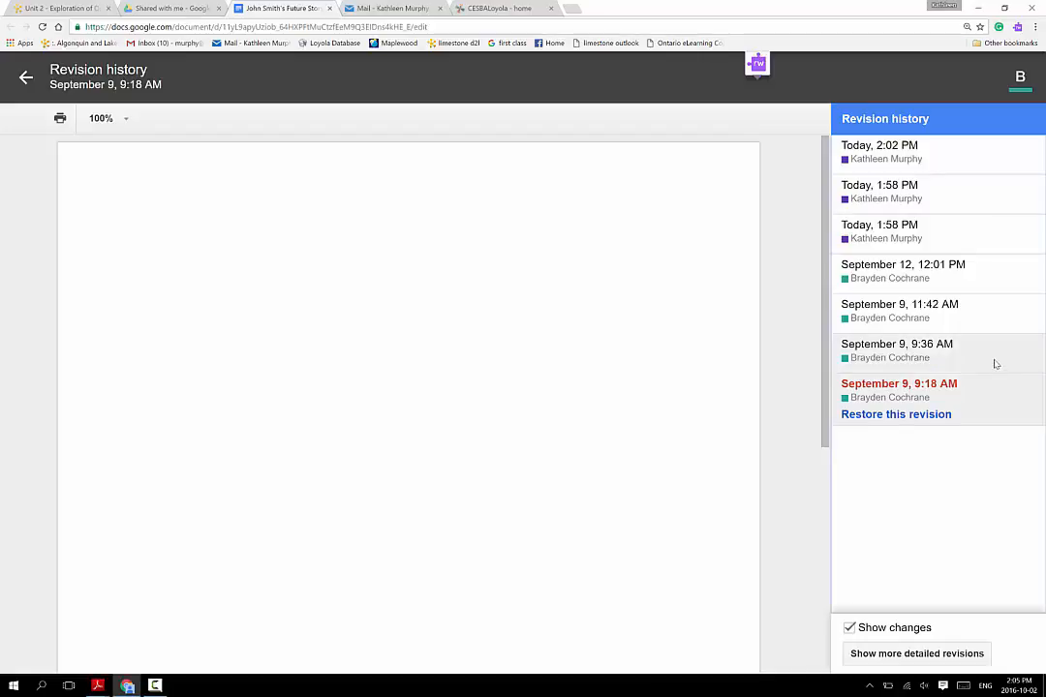
{"action": "left_click", "coordinate": [994, 364]}
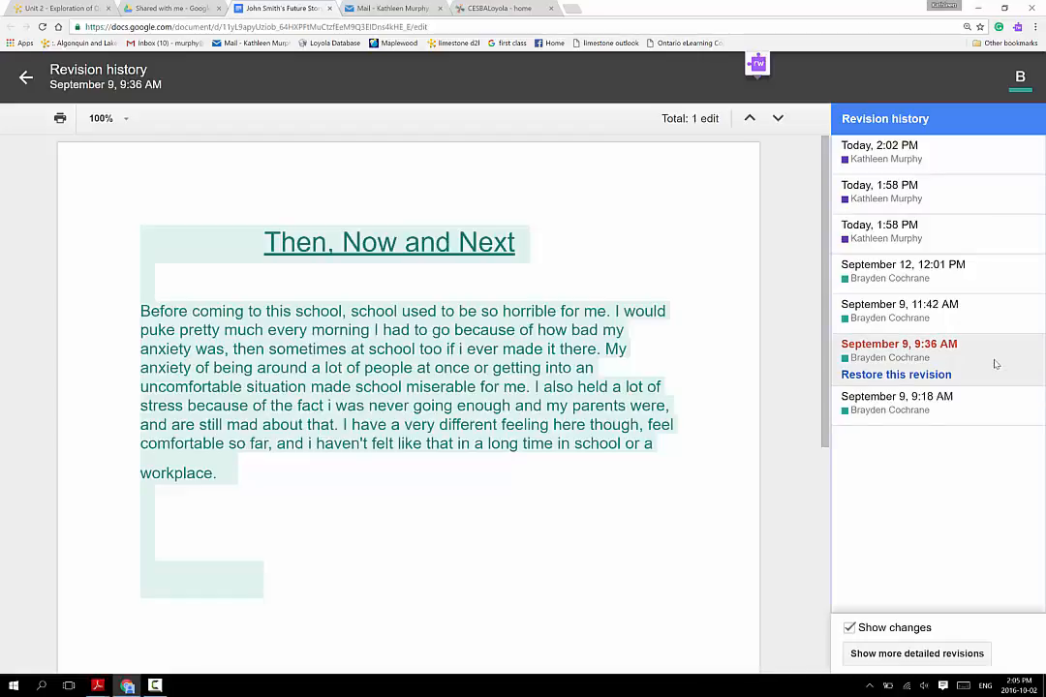
{"action": "left_click", "coordinate": [997, 305]}
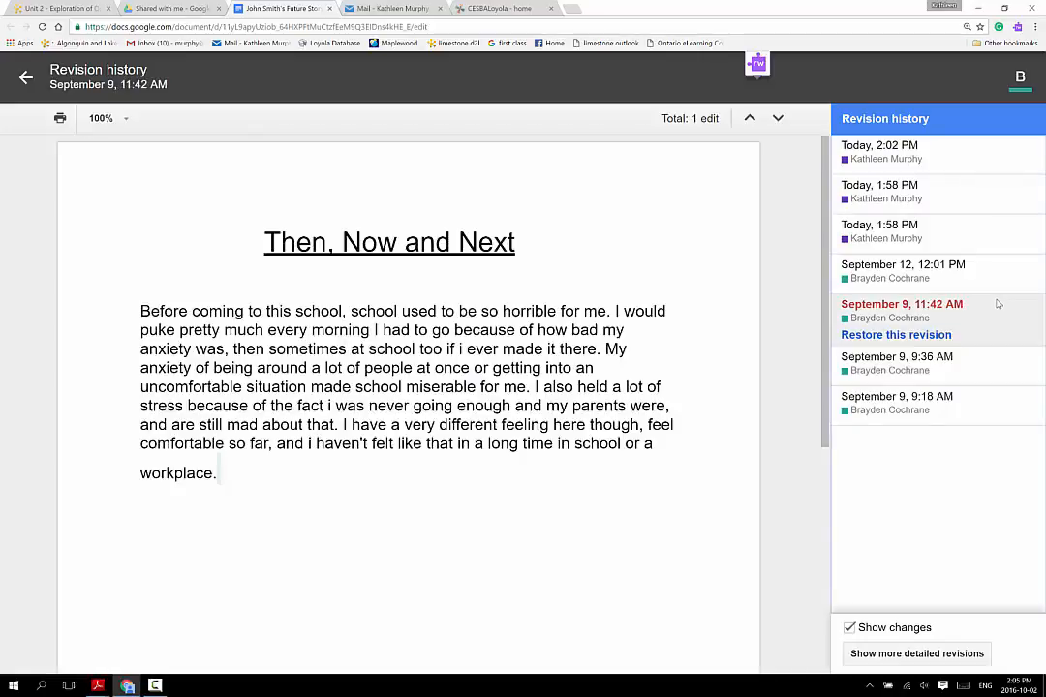
{"action": "left_click", "coordinate": [992, 289]}
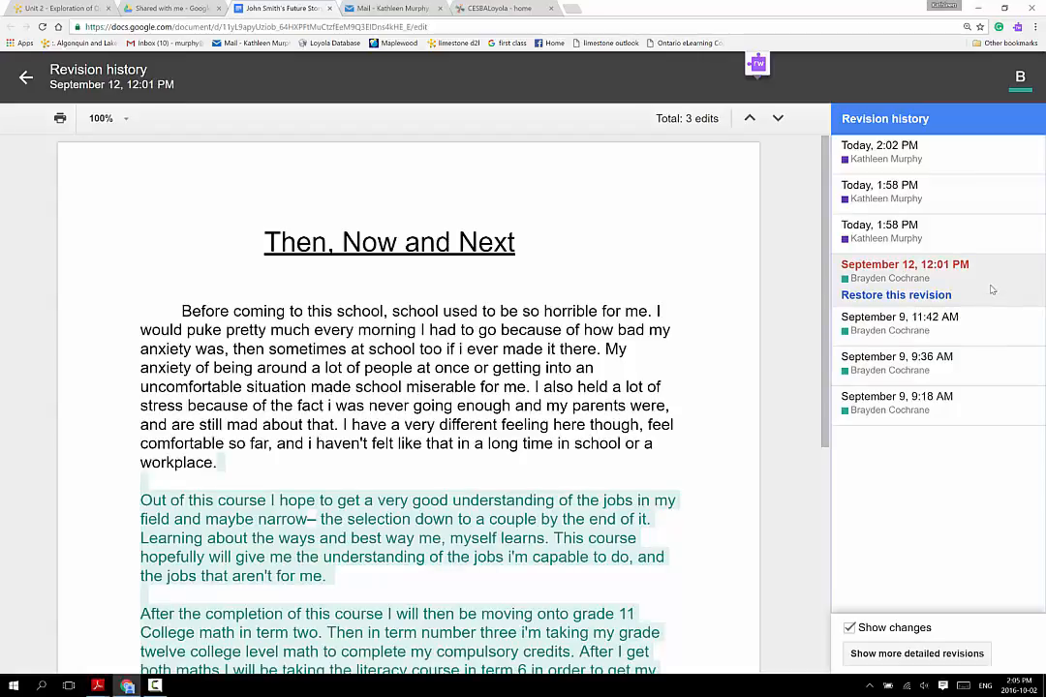
Restore the September 9, 11:42 AM revision of the document.
{"action": "left_click", "coordinate": [991, 337]}
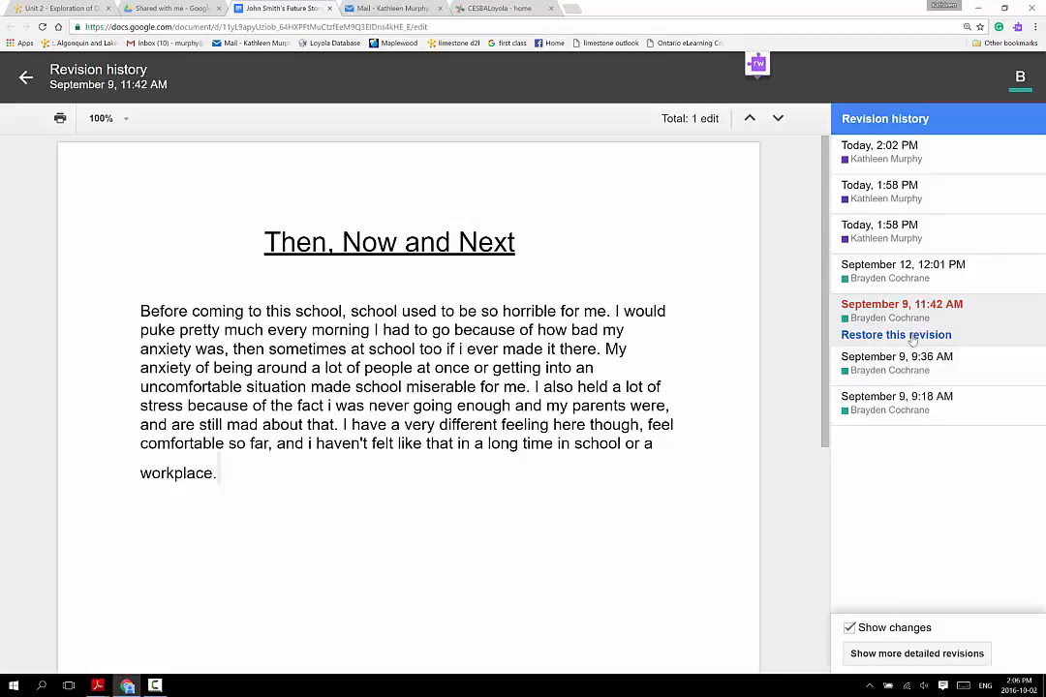
{"action": "left_click", "coordinate": [876, 335]}
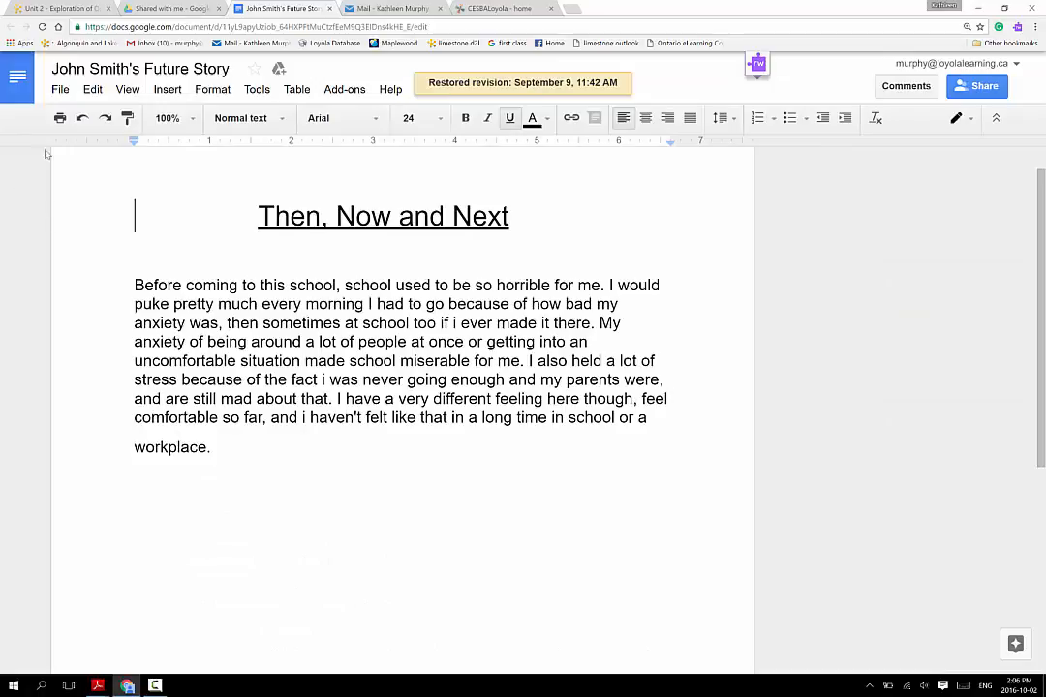
Restore the September 12, 12:01 PM revision from the document's revision history.
{"action": "left_click", "coordinate": [60, 89]}
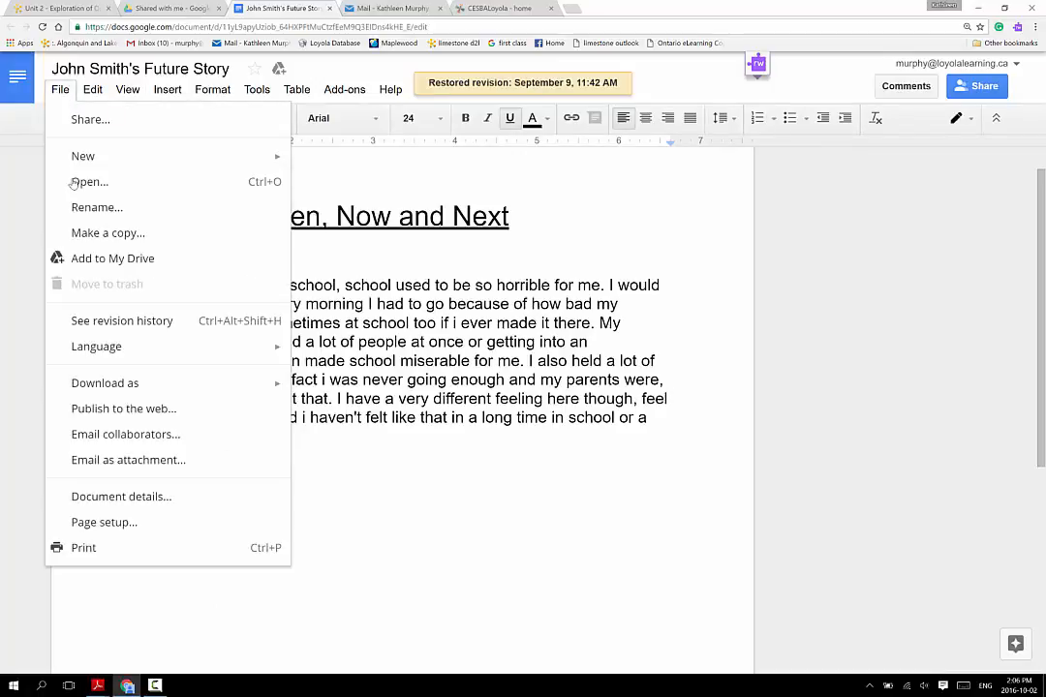
{"action": "left_click", "coordinate": [124, 322]}
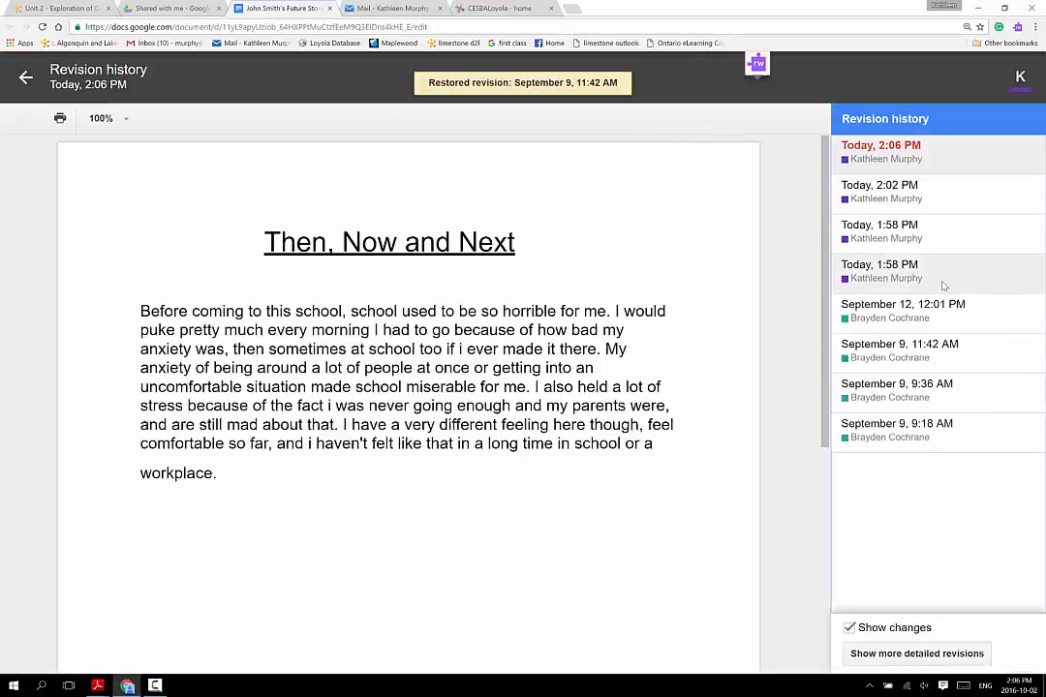
{"action": "left_click", "coordinate": [917, 304]}
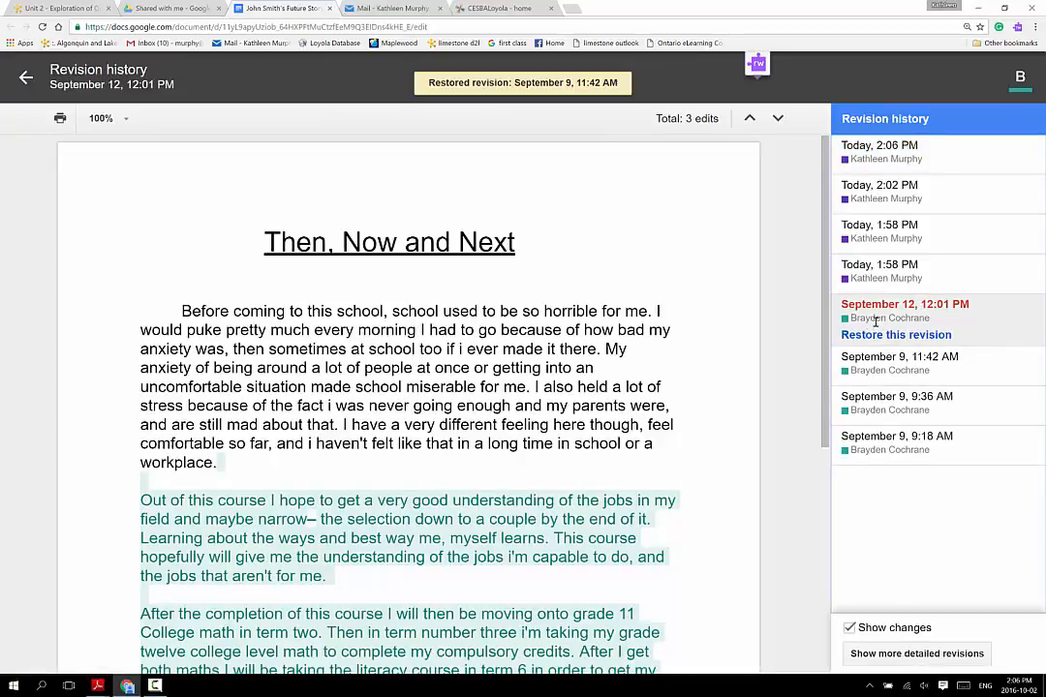
{"action": "left_click", "coordinate": [860, 335]}
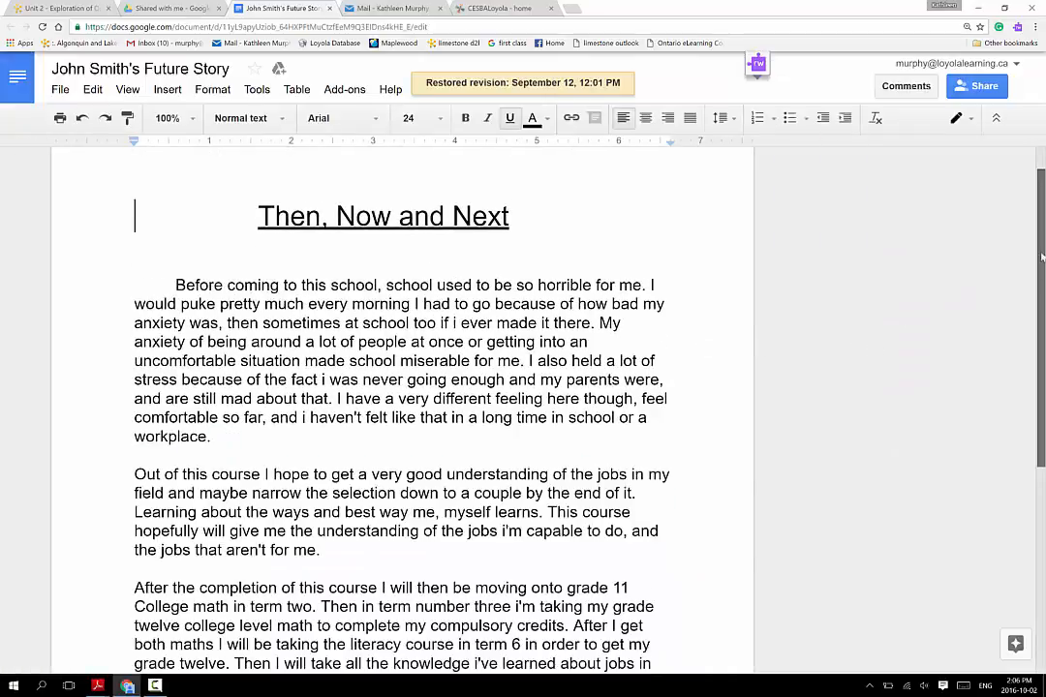
{"action": "mouse_move", "coordinate": [1041, 241]}
{"action": "left_mouse_down"}
{"action": "mouse_move", "coordinate": [1042, 301]}
{"action": "mouse_move", "coordinate": [1042, 253]}
{"action": "left_mouse_up"}
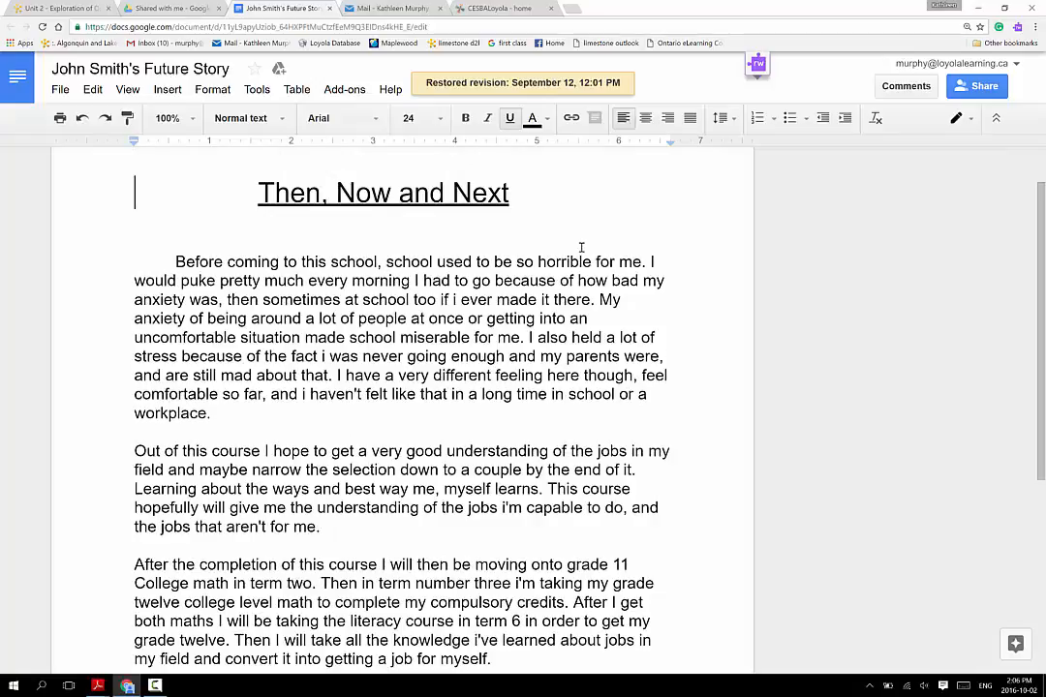
{"action": "type", "text": "d"}
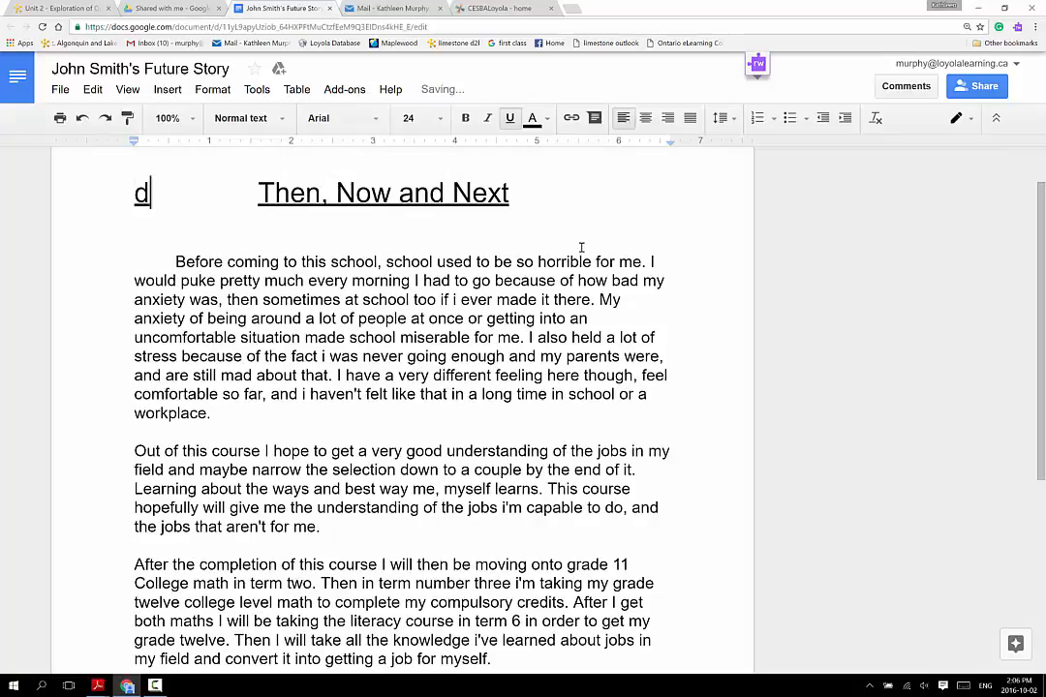
{"action": "key", "text": "BackSpace"}
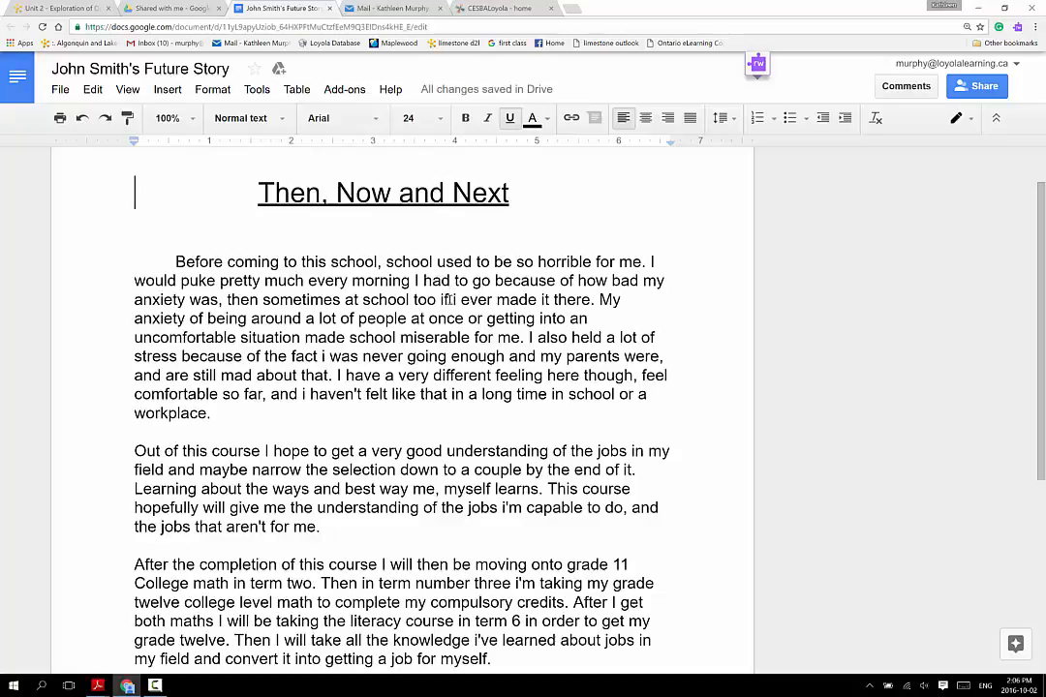
Attach the comment "Reminder: This should be a capital letter." to the lowercase "i" in "if i ever made it there".
{"action": "left_click_drag", "start_coordinate": [451, 300], "coordinate": [466, 302]}
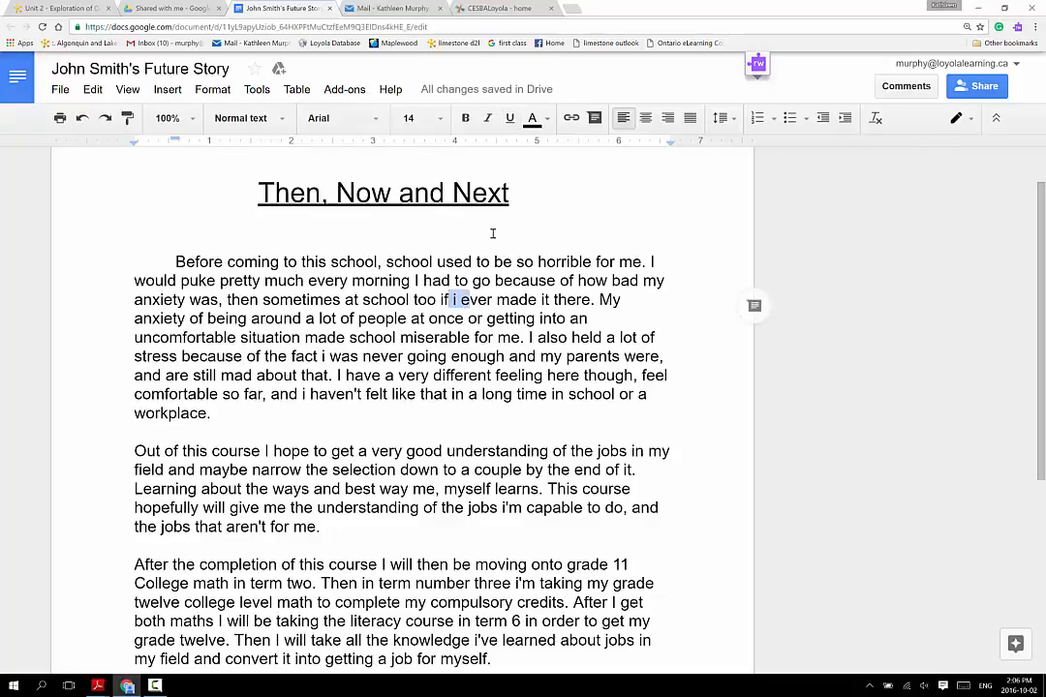
{"action": "left_click", "coordinate": [897, 89]}
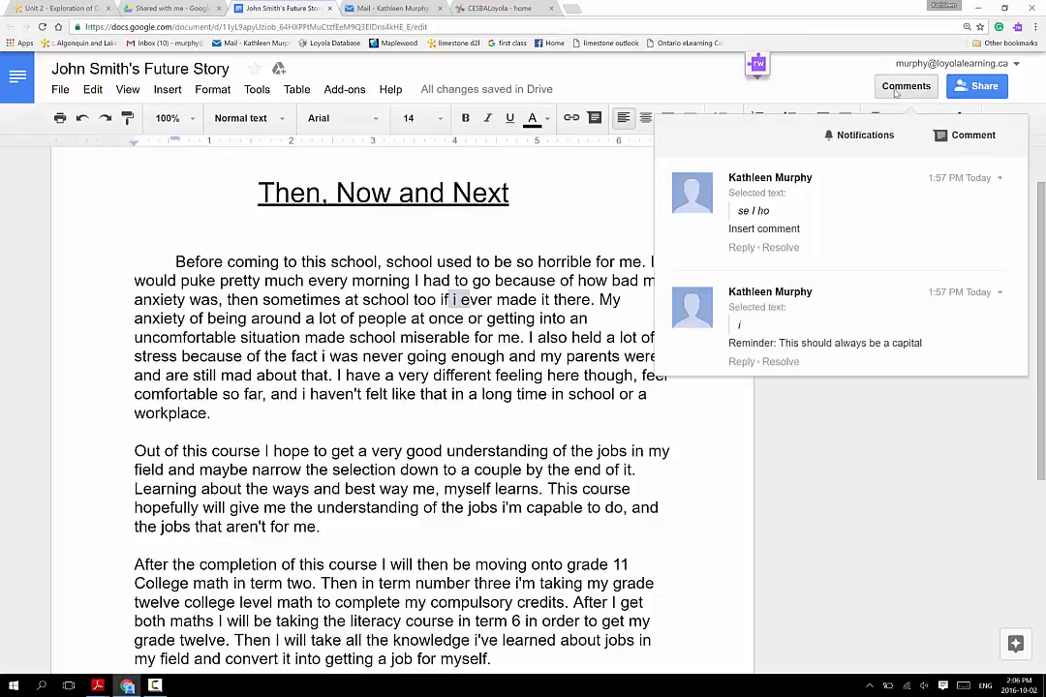
{"action": "left_click", "coordinate": [949, 136]}
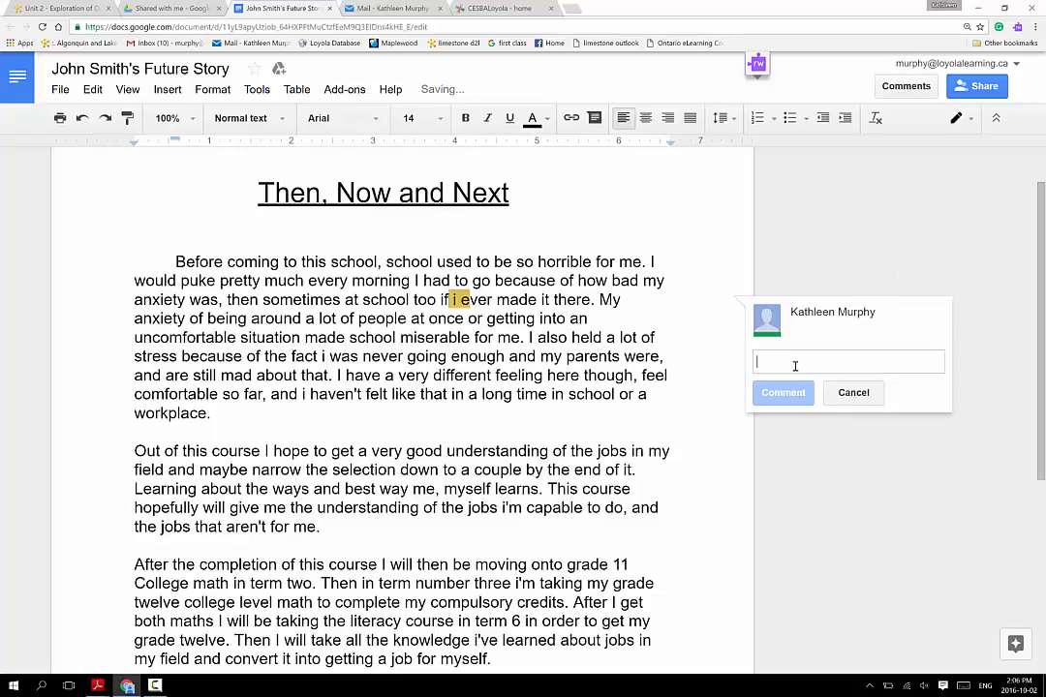
{"action": "type", "text": "Reminder: "}
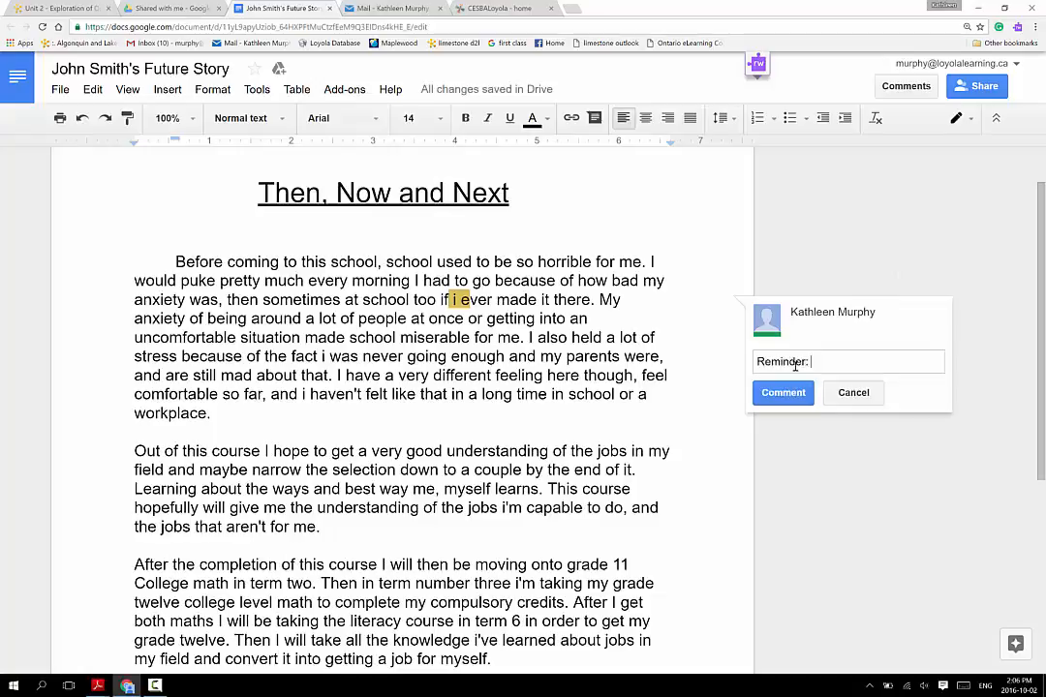
{"action": "type", "text": "This should be a capital letter."}
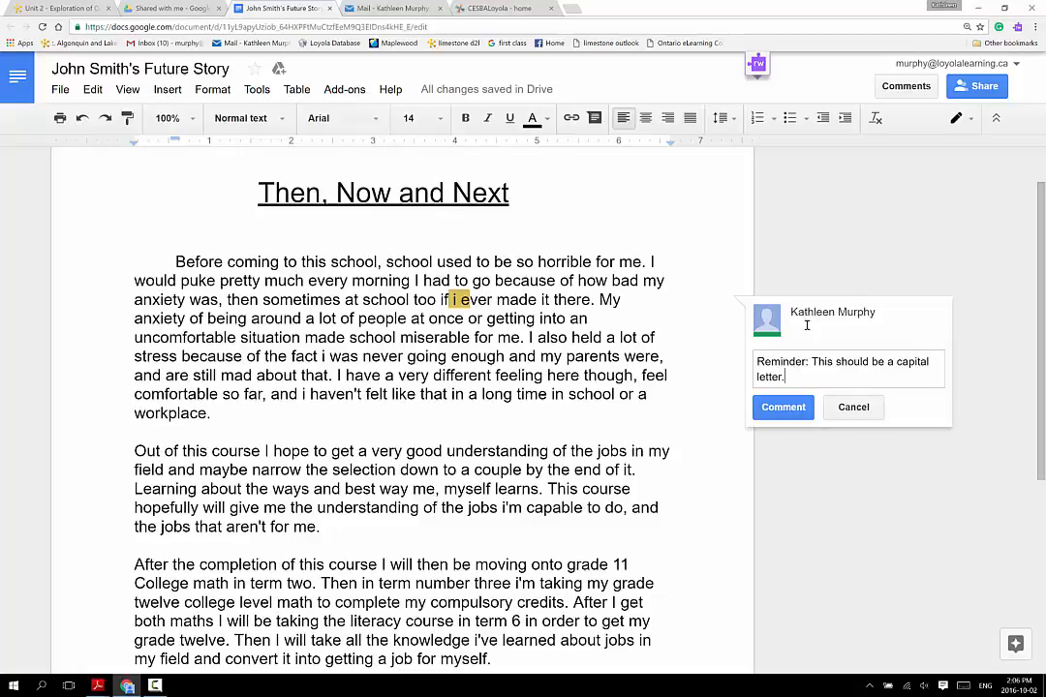
{"action": "left_click", "coordinate": [796, 408]}
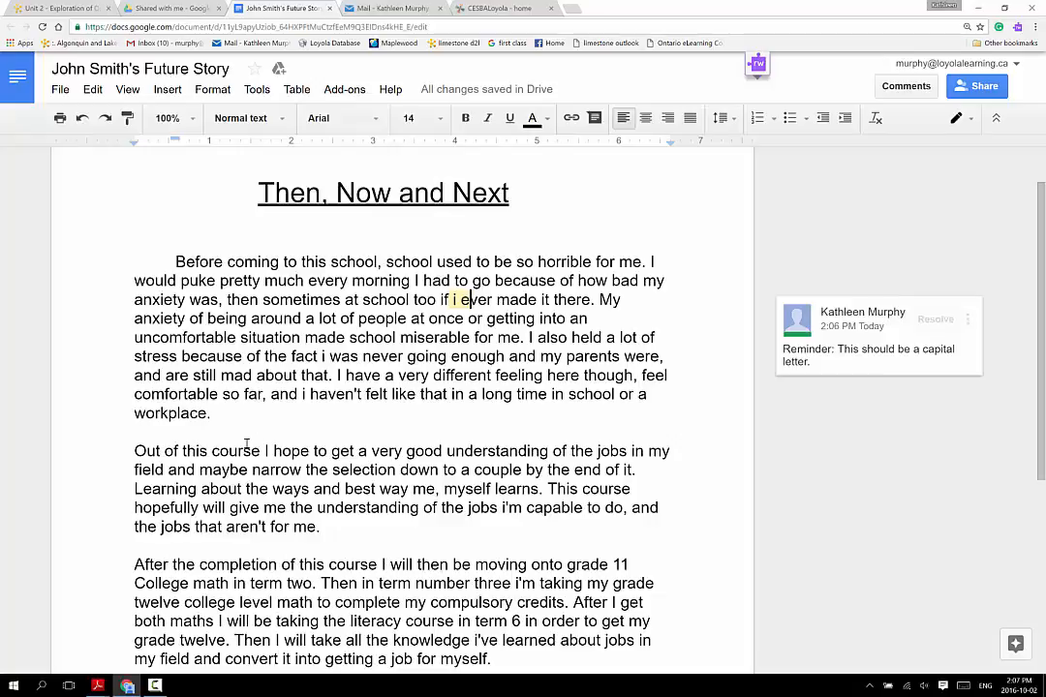
Attach the comment "Insert comma" where "course" meets "I hope" at the start of the second paragraph.
{"action": "left_click_drag", "start_coordinate": [247, 451], "coordinate": [284, 453]}
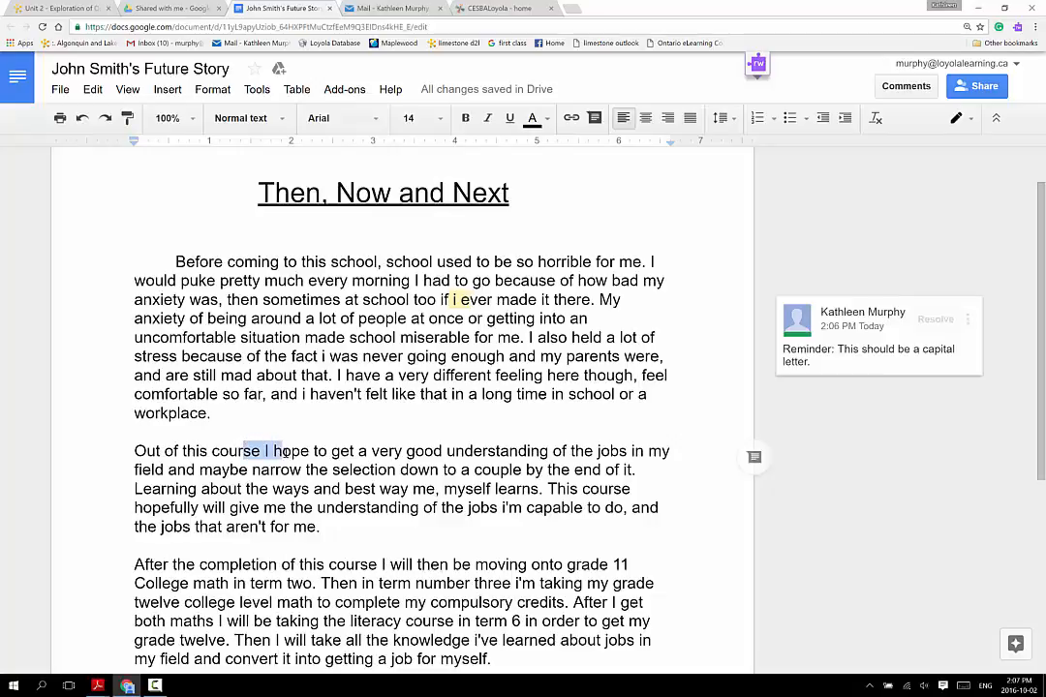
{"action": "left_click", "coordinate": [890, 92]}
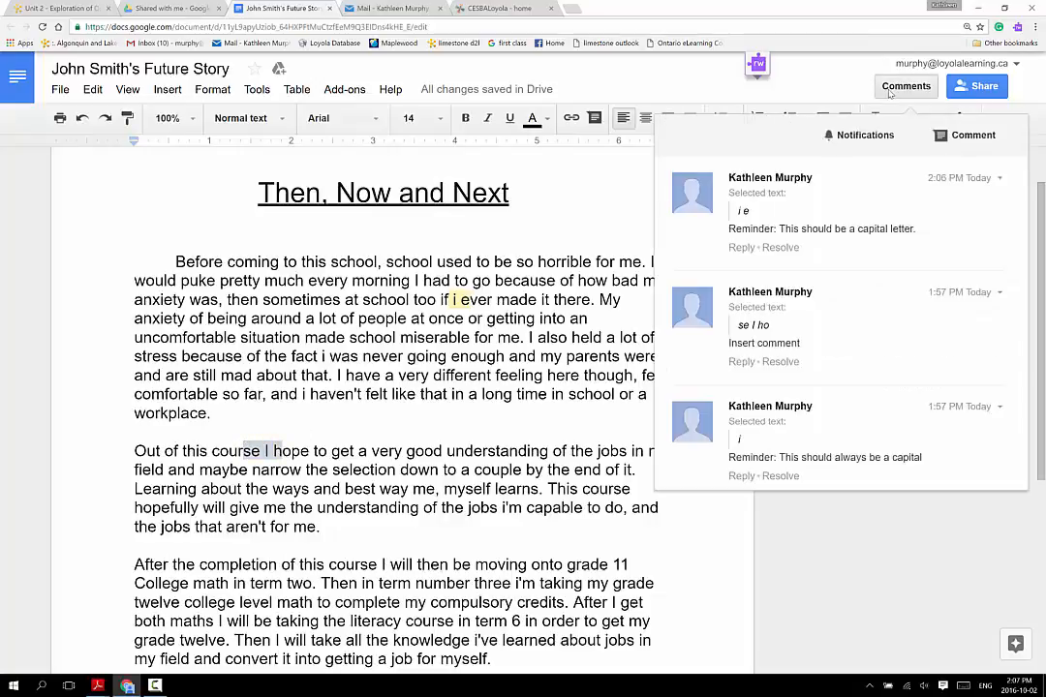
{"action": "left_click", "coordinate": [969, 134]}
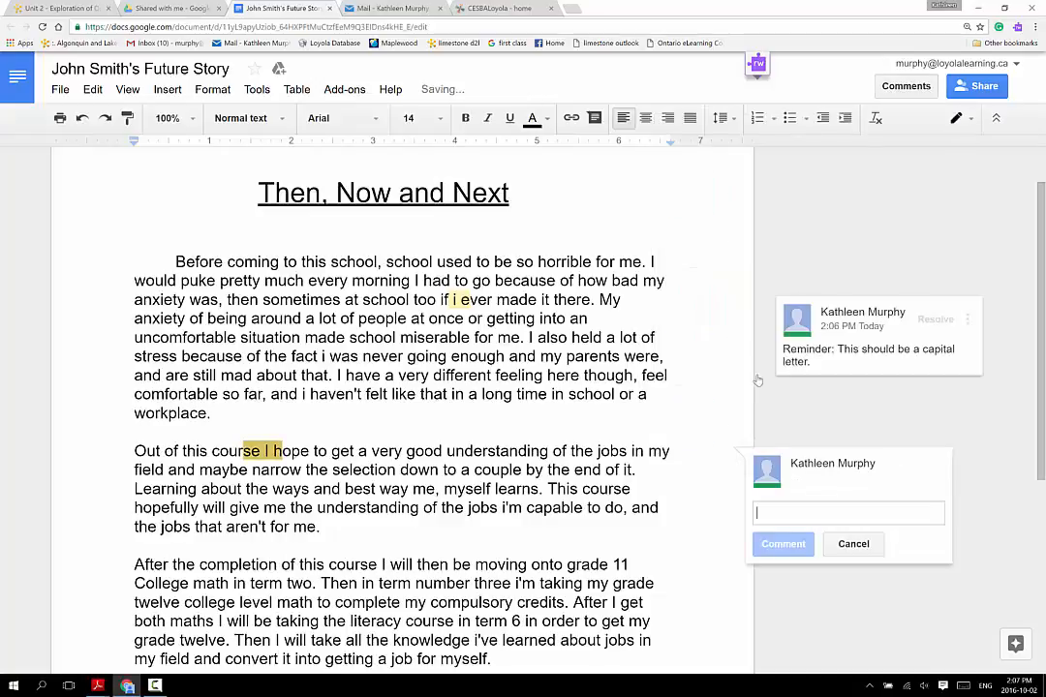
{"action": "type", "text": "Insert"}
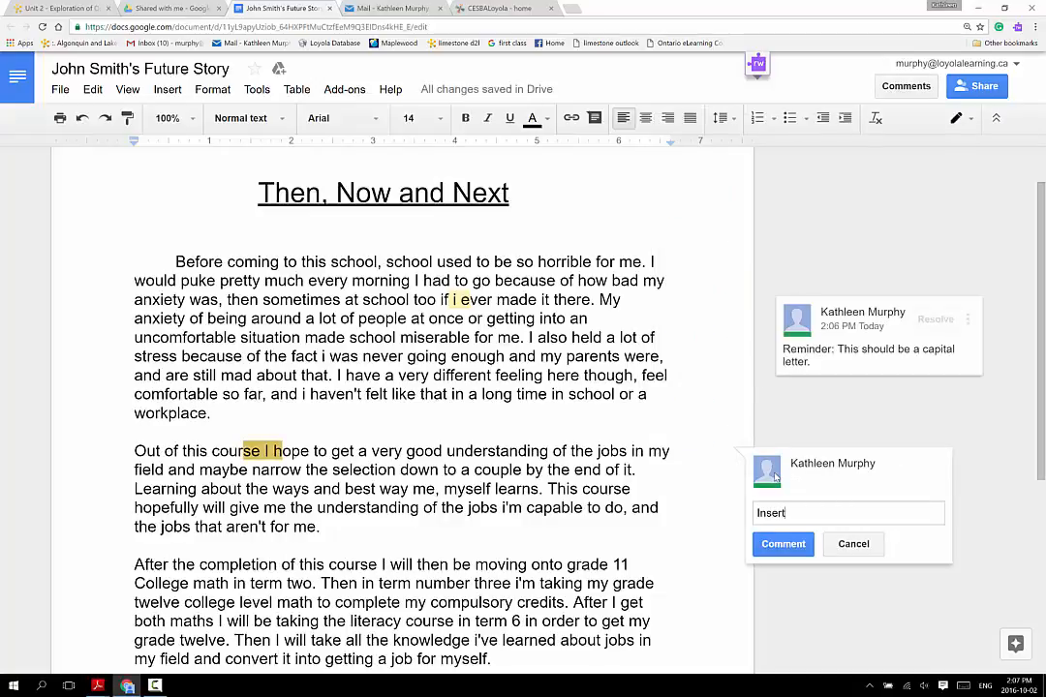
{"action": "type", "text": " comma"}
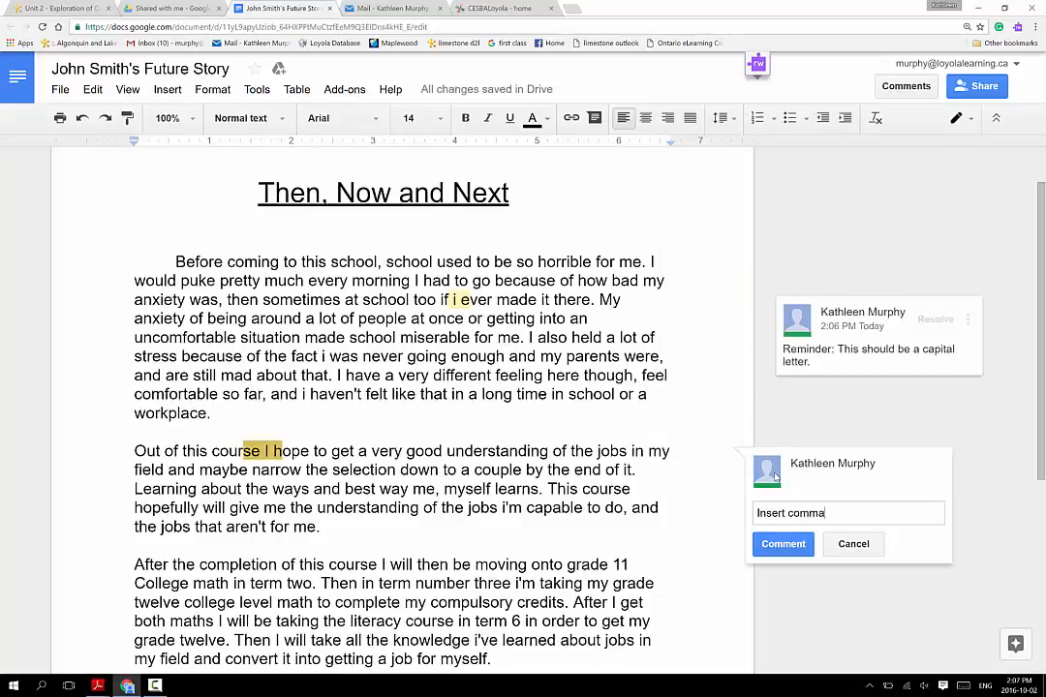
{"action": "left_click", "coordinate": [778, 546]}
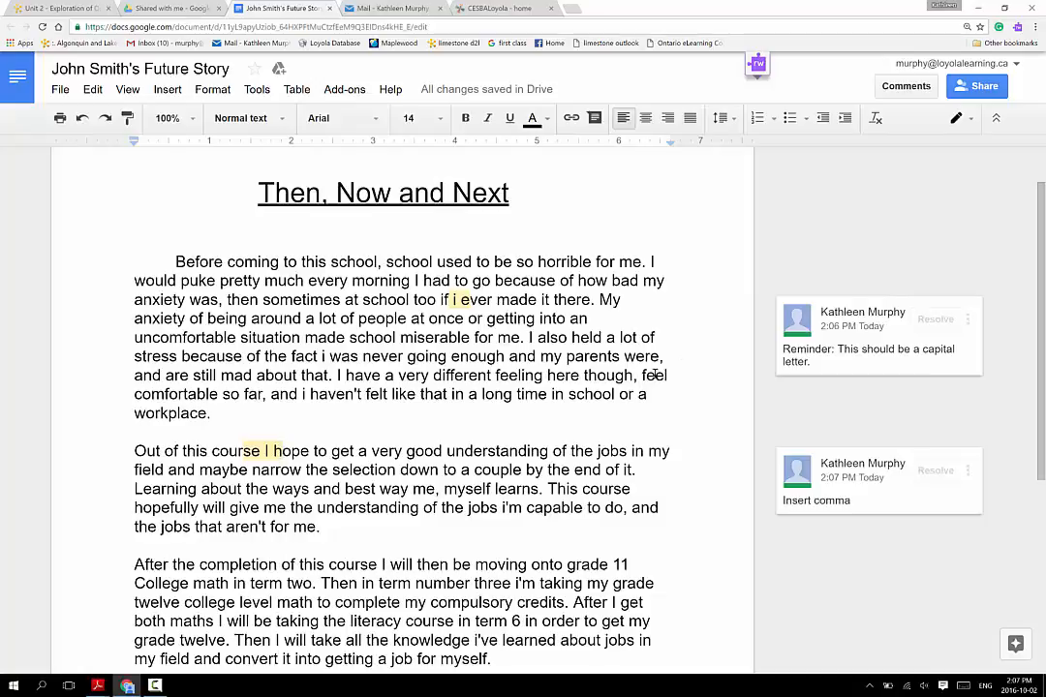
Resolve the capital letter reminder comment on the first paragraph.
{"action": "left_click", "coordinate": [829, 328]}
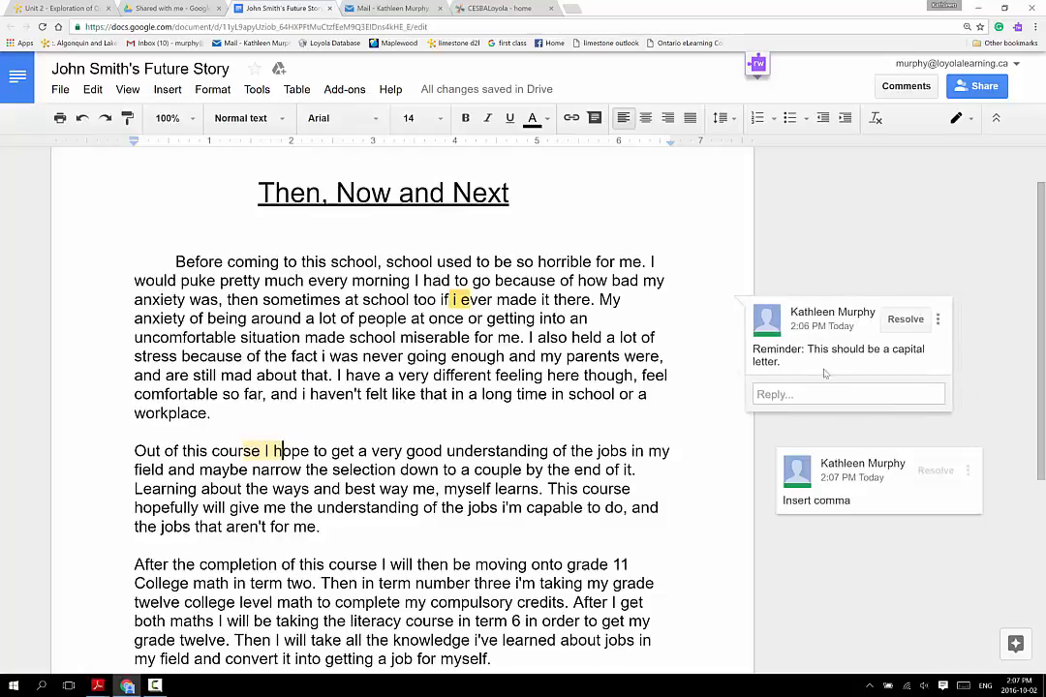
{"action": "left_click", "coordinate": [906, 320]}
{"action": "left_click", "coordinate": [820, 492]}
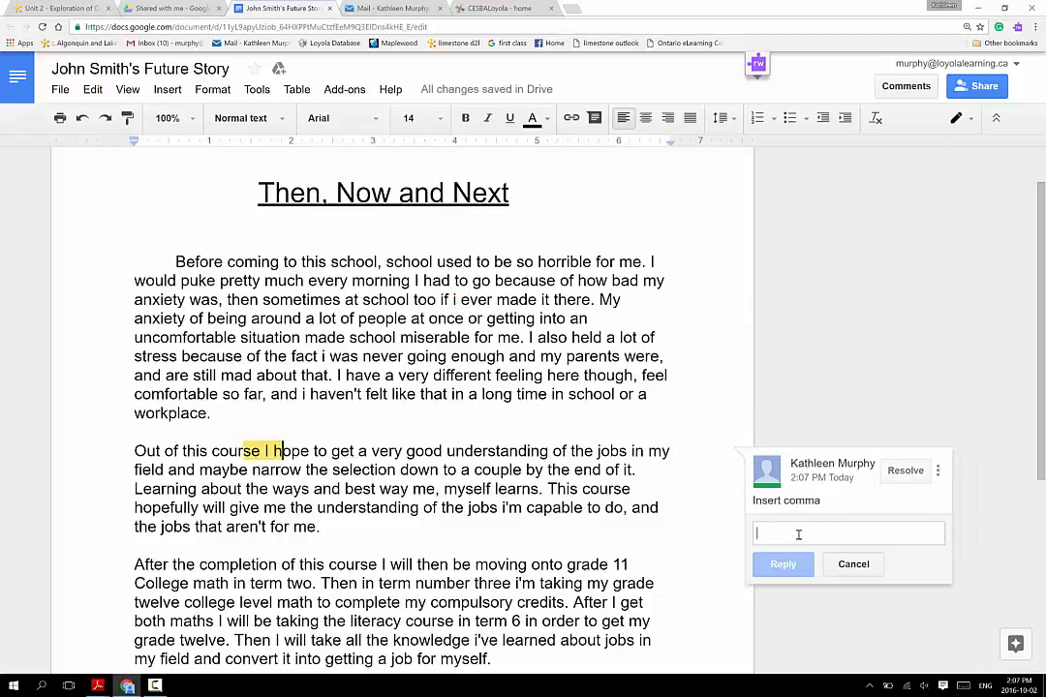
{"action": "left_click", "coordinate": [798, 535]}
{"action": "left_click", "coordinate": [854, 565]}
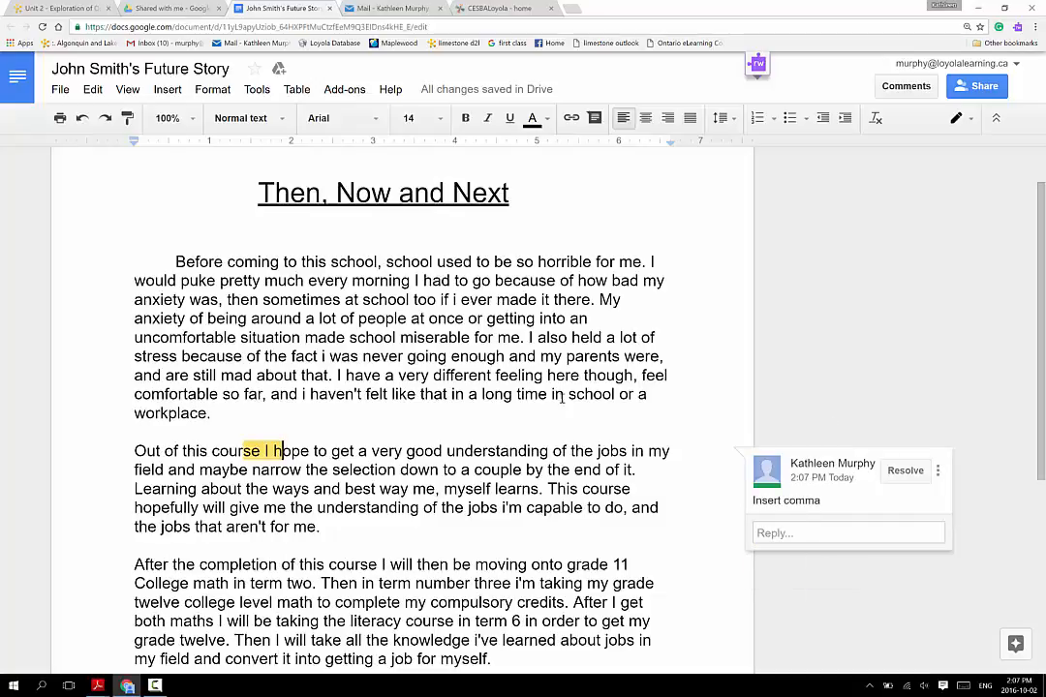
{"action": "left_click", "coordinate": [528, 344]}
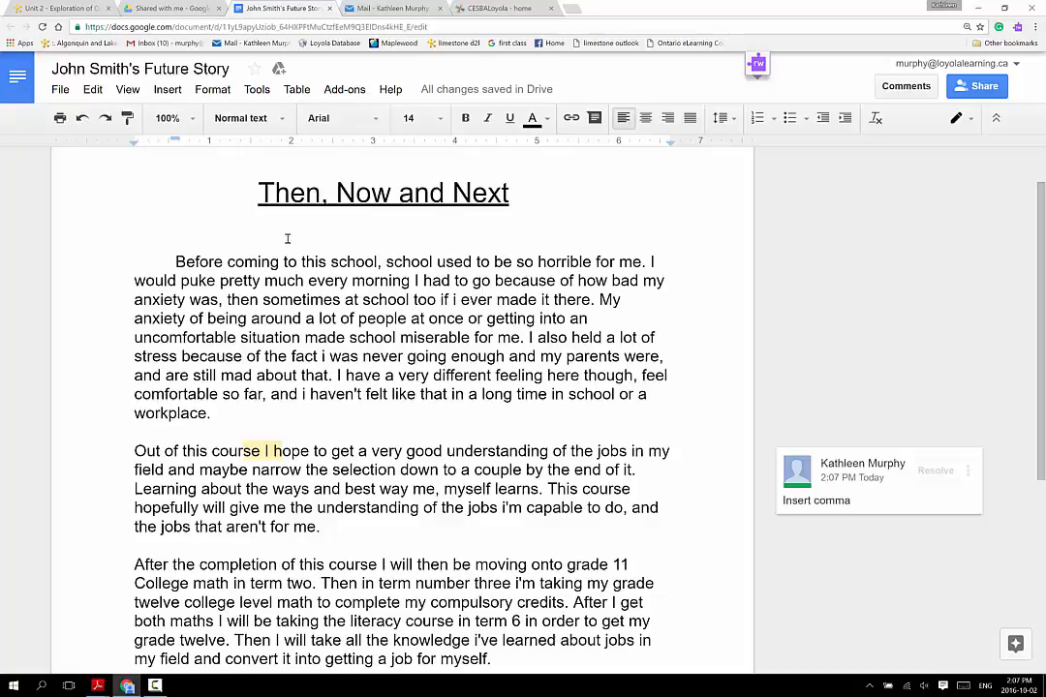
Examine the file formats offered for downloading the document, without downloading it.
{"action": "left_click", "coordinate": [61, 93]}
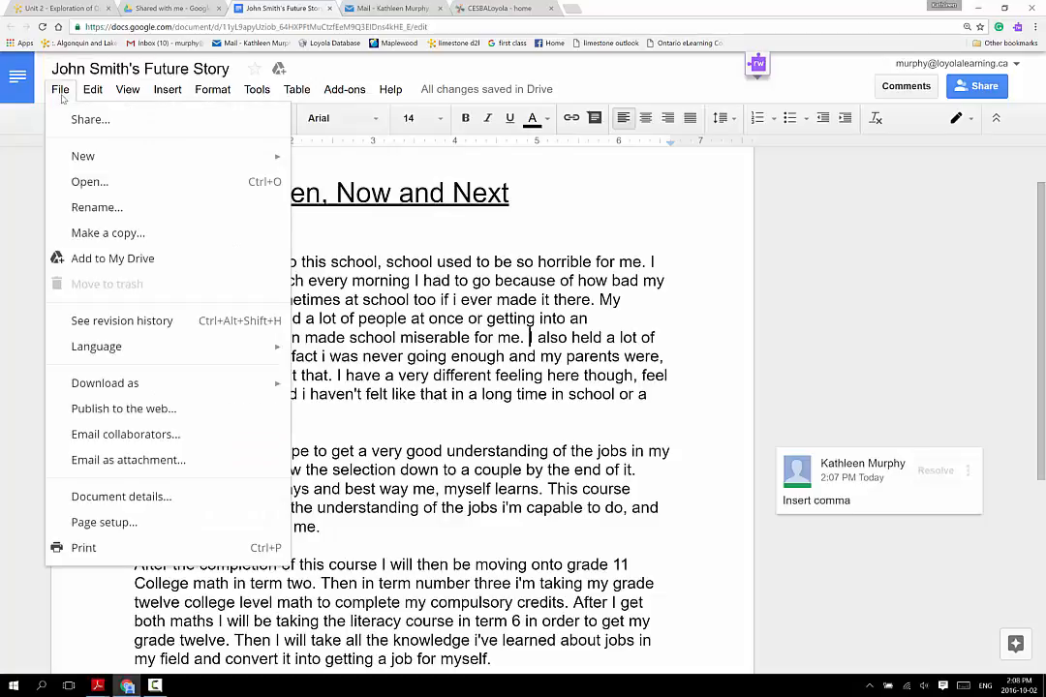
{"action": "mouse_move", "coordinate": [136, 384]}
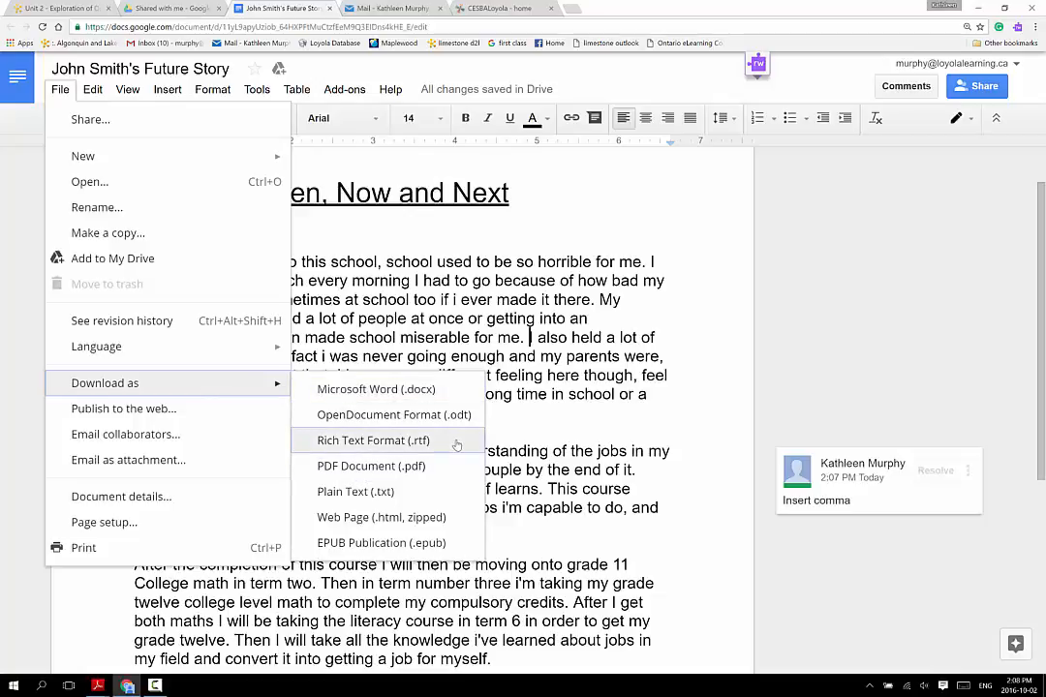
{"action": "left_click", "coordinate": [580, 376]}
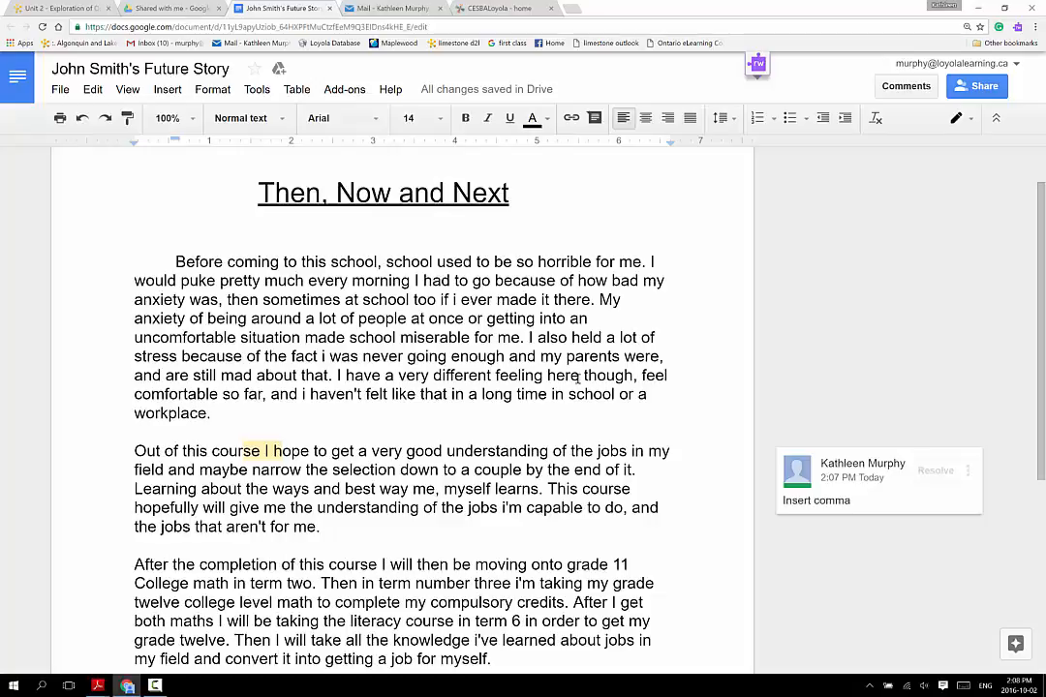
{"action": "left_click", "coordinate": [530, 193]}
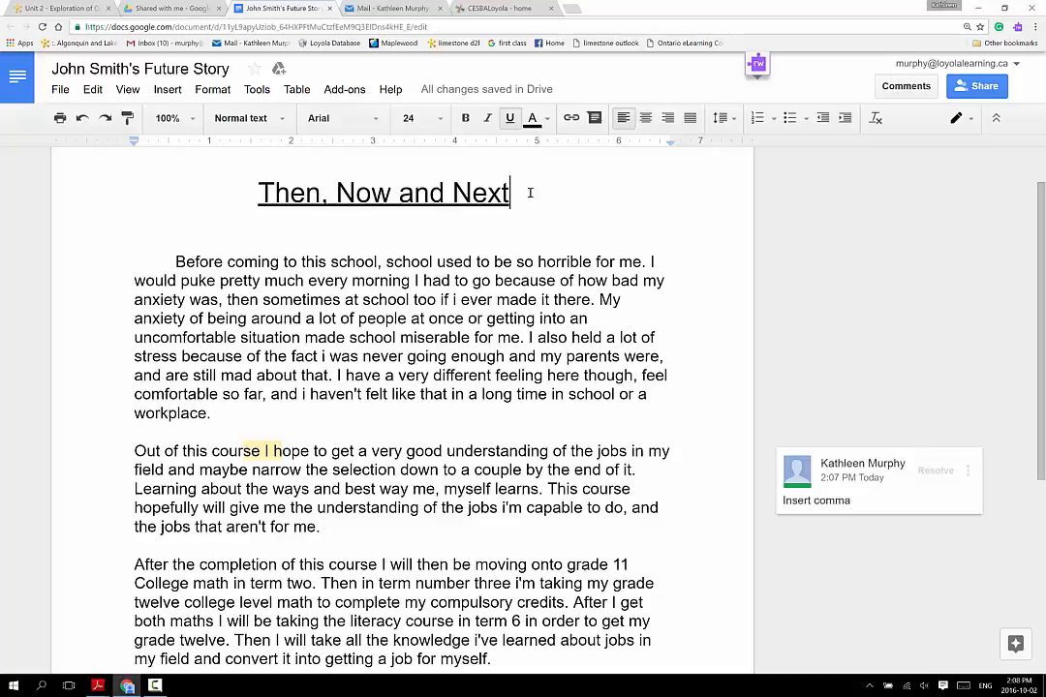
{"action": "left_click", "coordinate": [250, 193]}
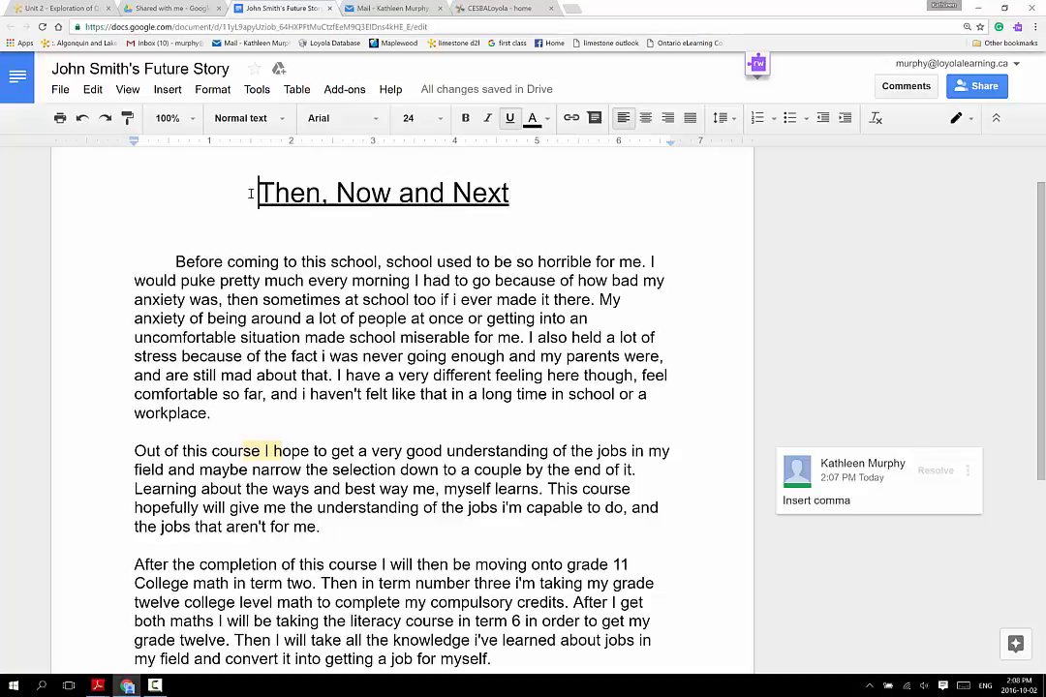